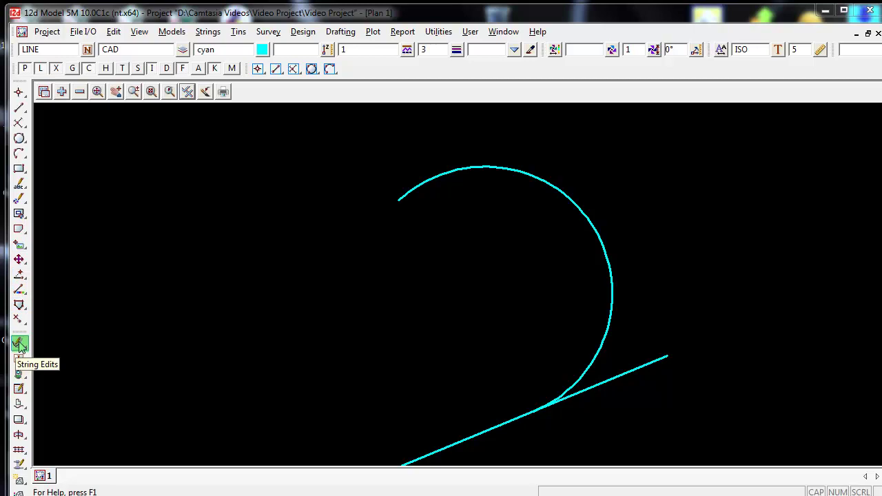
Start editing super vertex properties and pick the vertex at the free upper end of the arc string
left_click(20, 345)
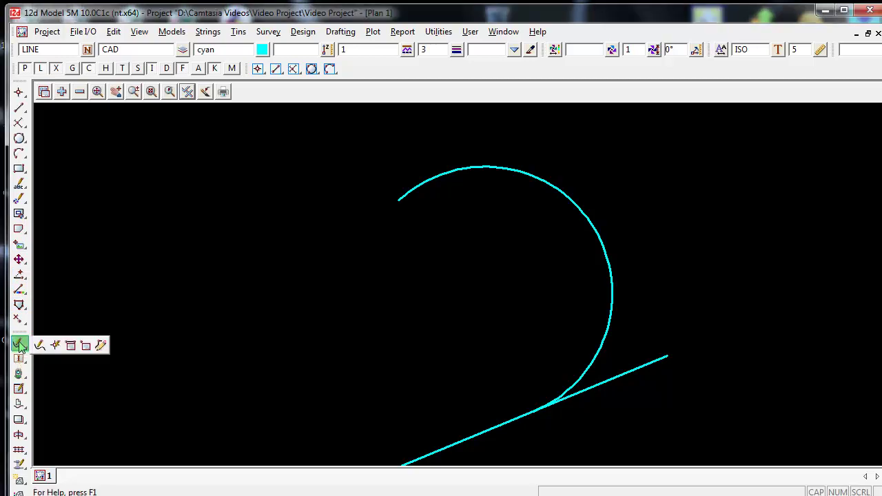
left_click(85, 346)
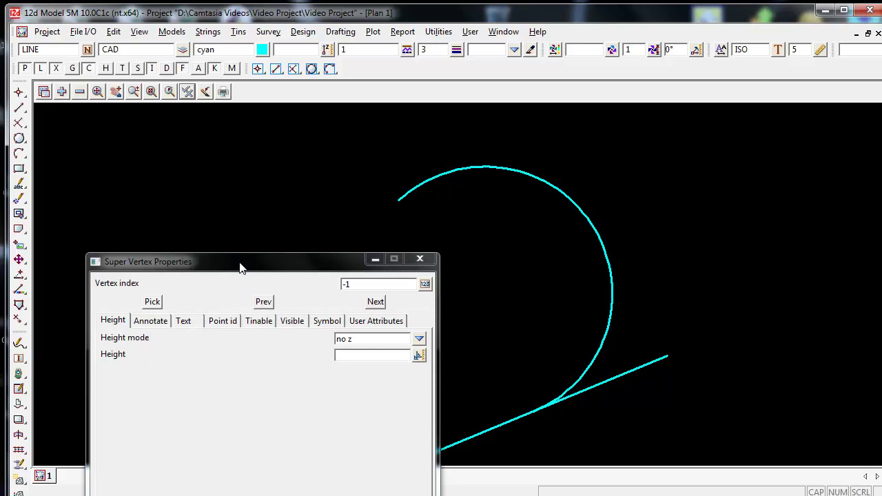
left_click_drag(240, 268, 192, 136)
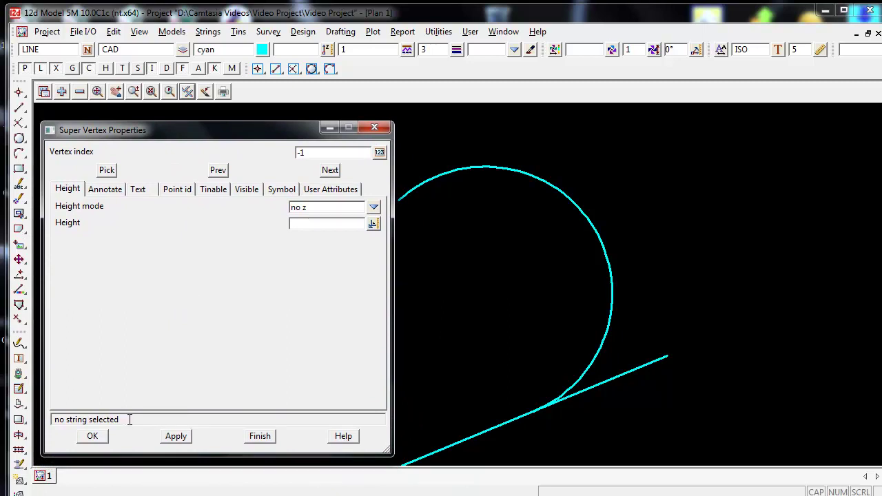
left_click_drag(119, 420, 38, 424)
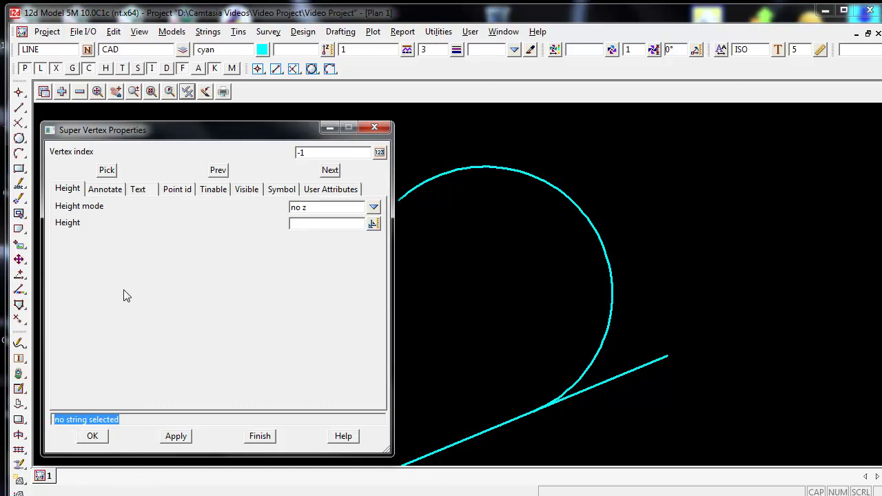
left_click(108, 172)
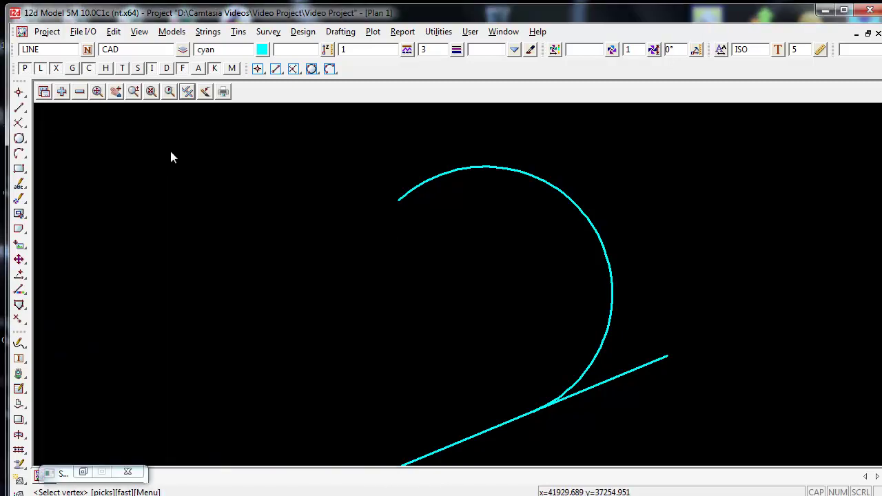
left_click(425, 186)
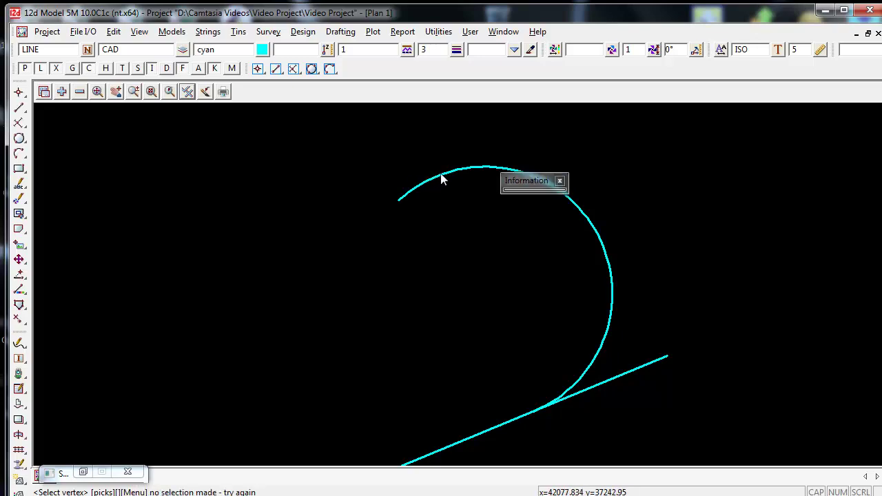
left_click(402, 200)
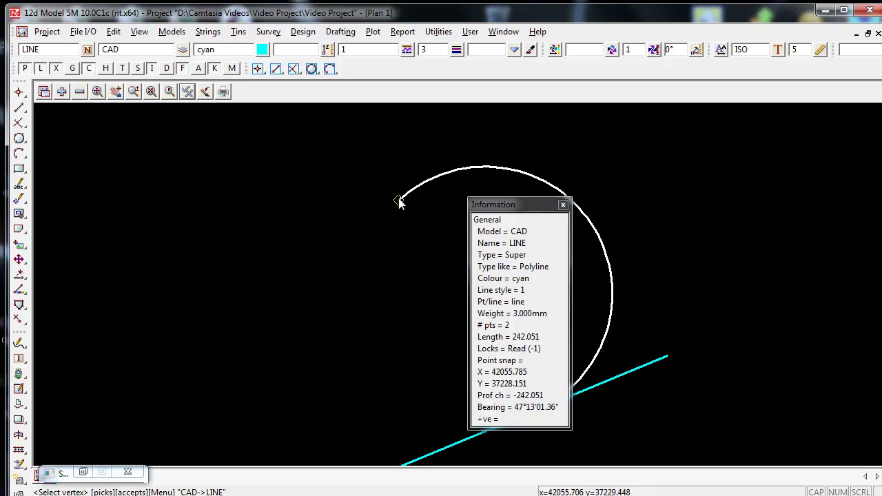
middle_click(400, 202)
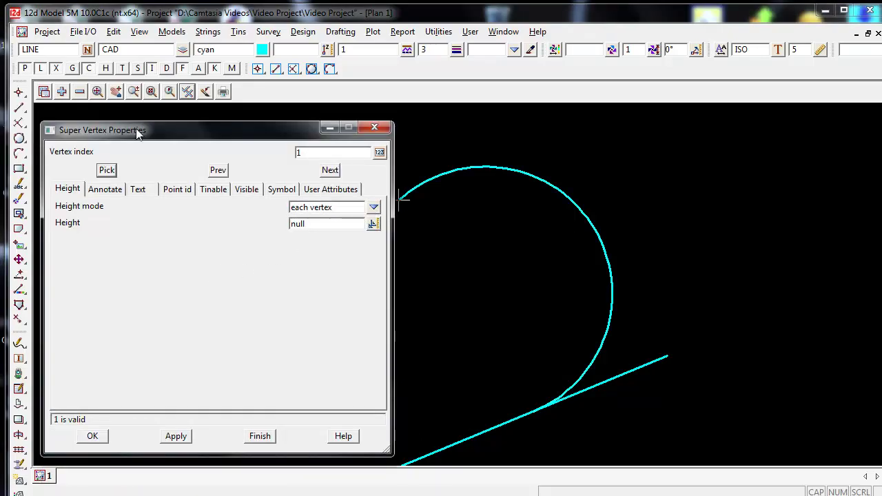
Set the picked arc end vertex's height to 170 and apply it
double_click(316, 153)
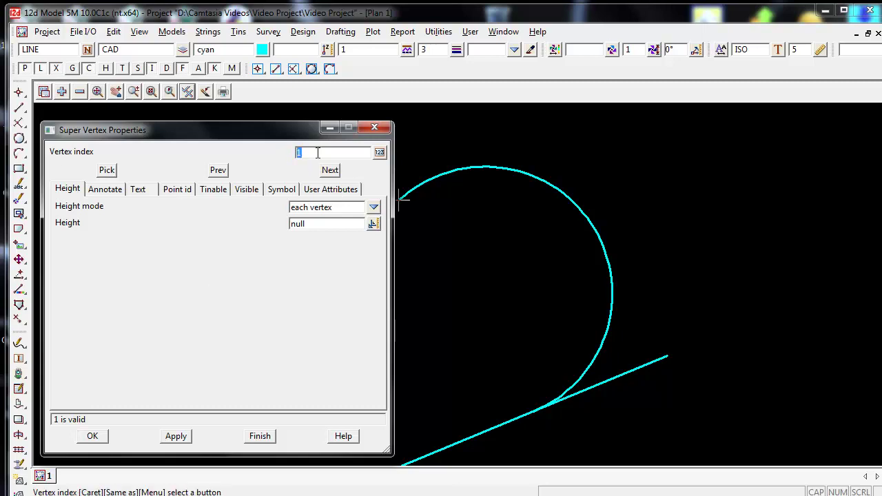
left_click(313, 153)
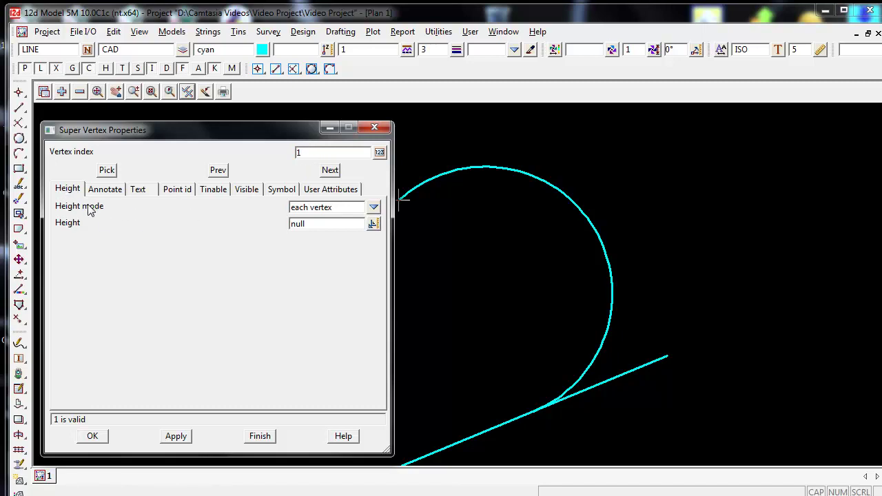
left_click(373, 207)
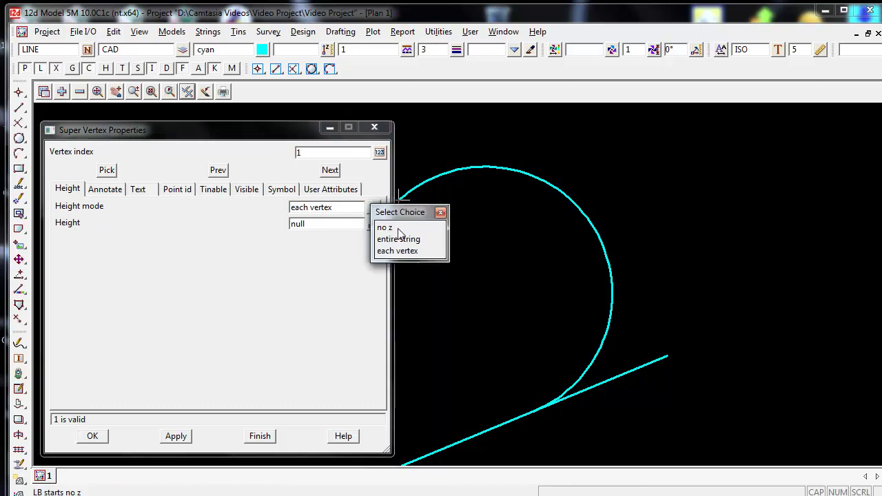
left_click(440, 213)
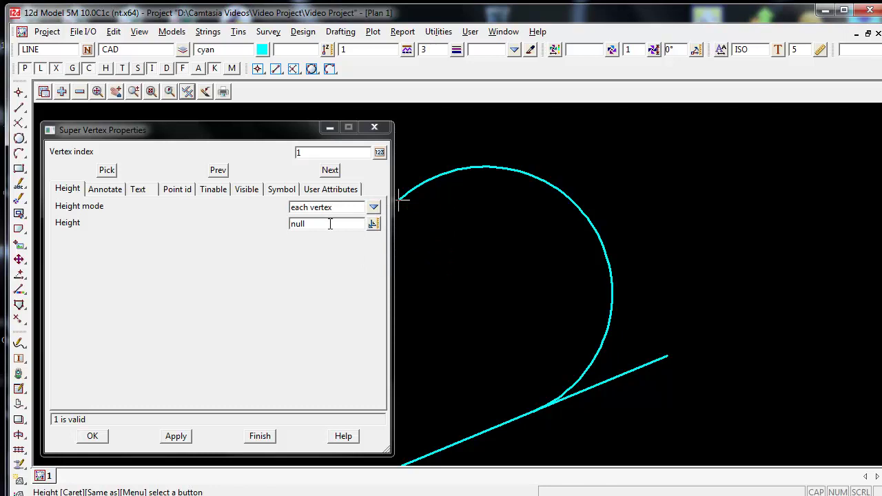
double_click(330, 224)
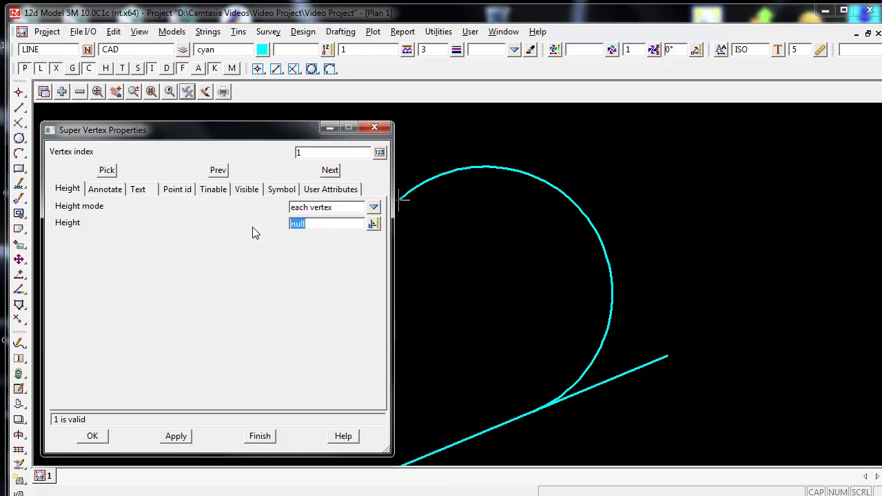
type("170")
left_click(176, 440)
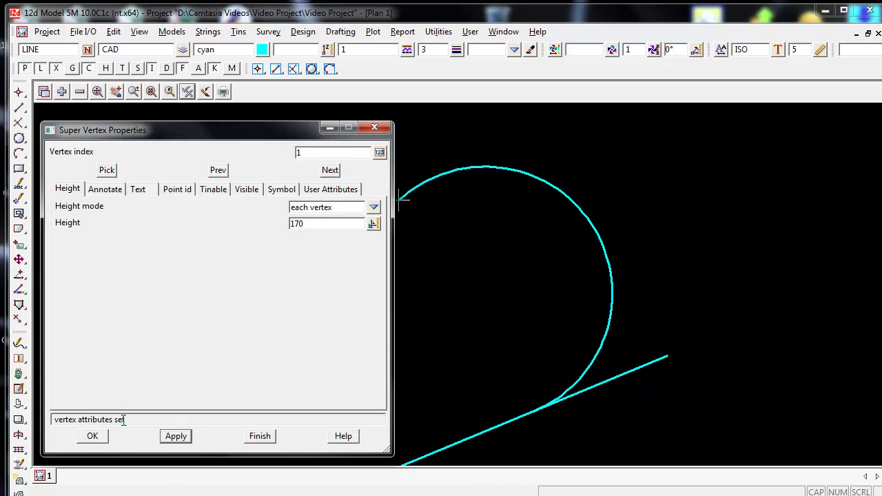
left_click_drag(126, 420, 36, 423)
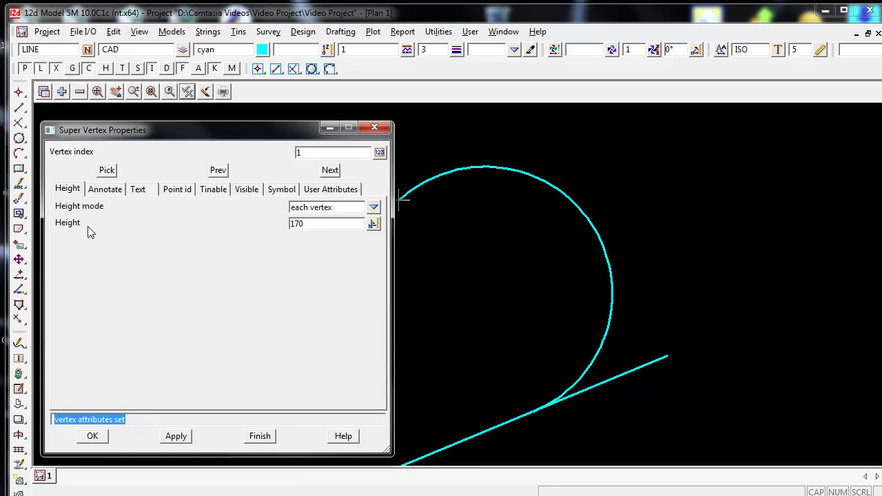
Set the vertex's point mode to each vertex, give it point id 101, and apply
left_click(113, 193)
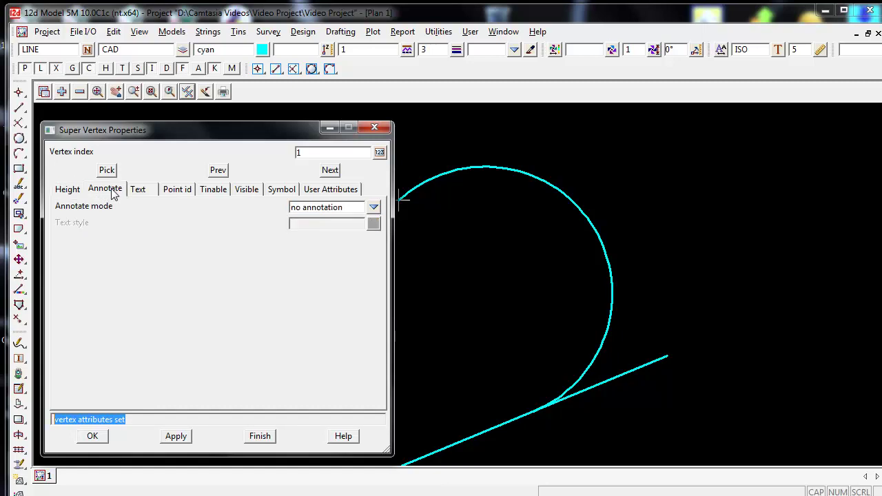
left_click(148, 192)
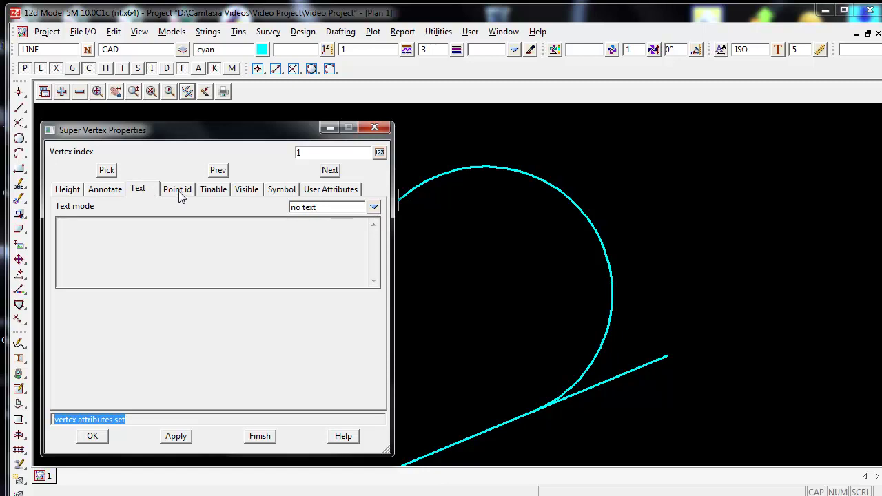
left_click(178, 191)
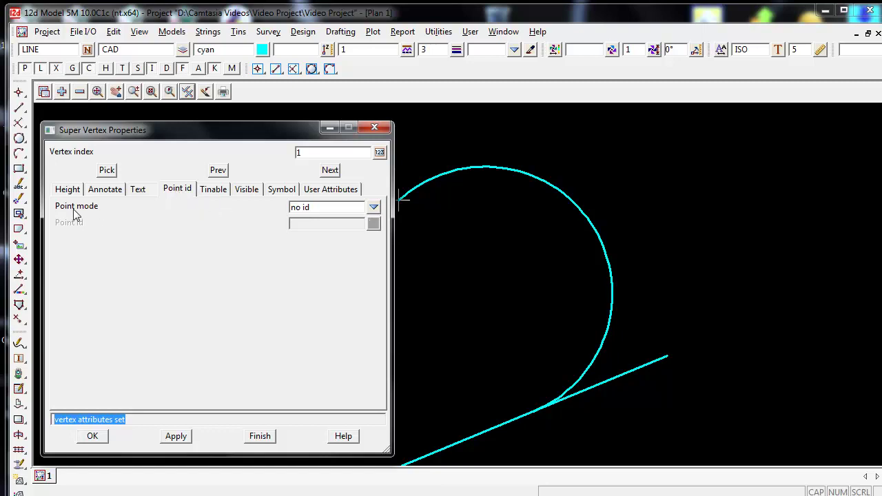
left_click(374, 209)
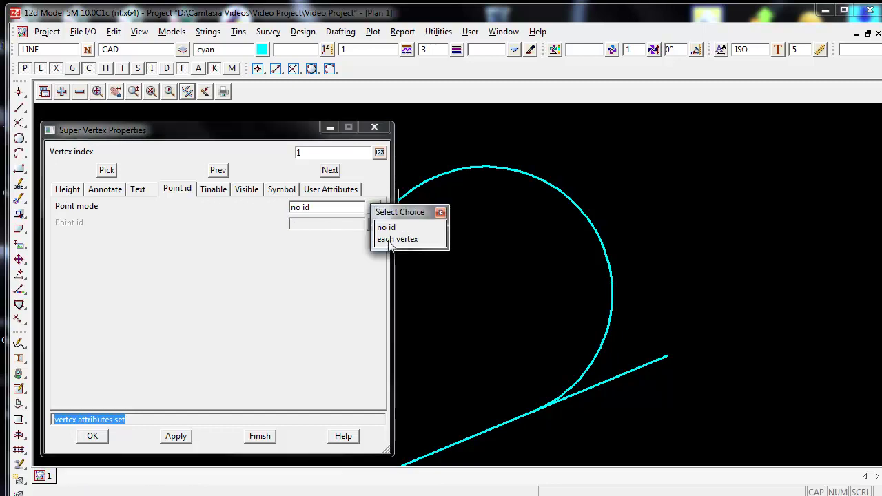
left_click(390, 240)
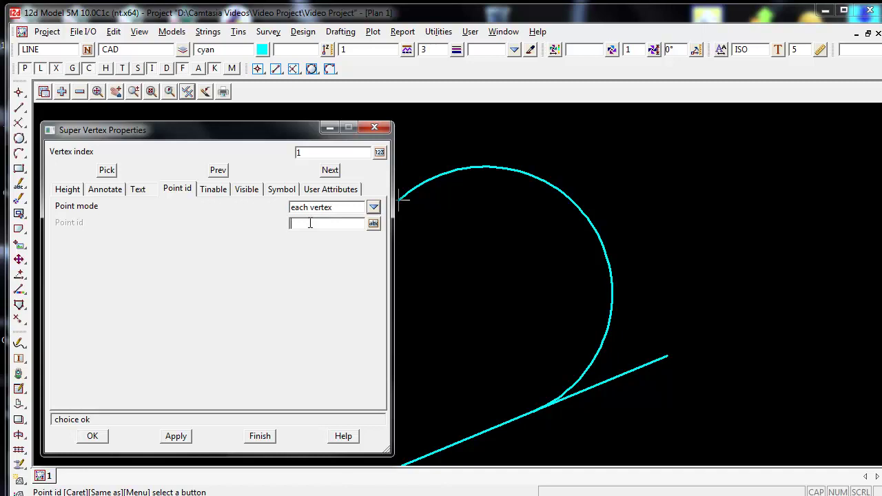
type("101")
left_click(177, 439)
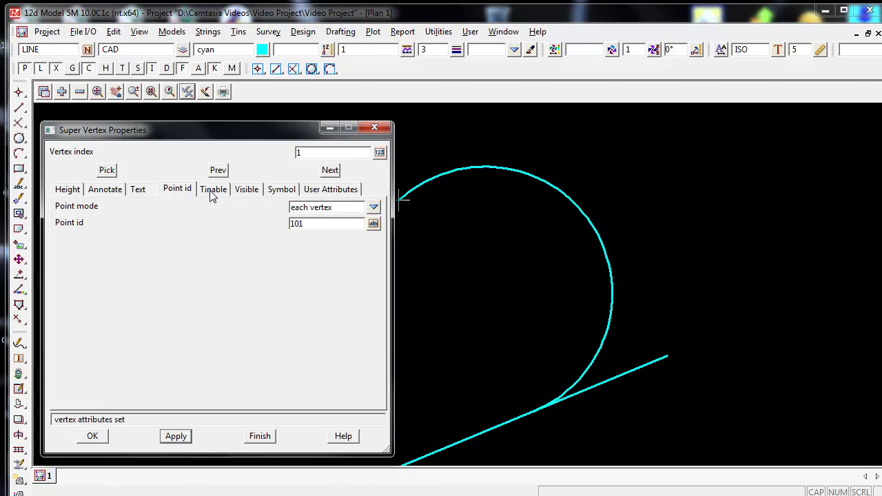
Review the vertex's tinable, visibility, symbol and user attribute settings, recheck its point id and height, and finish the vertex edit
left_click(213, 194)
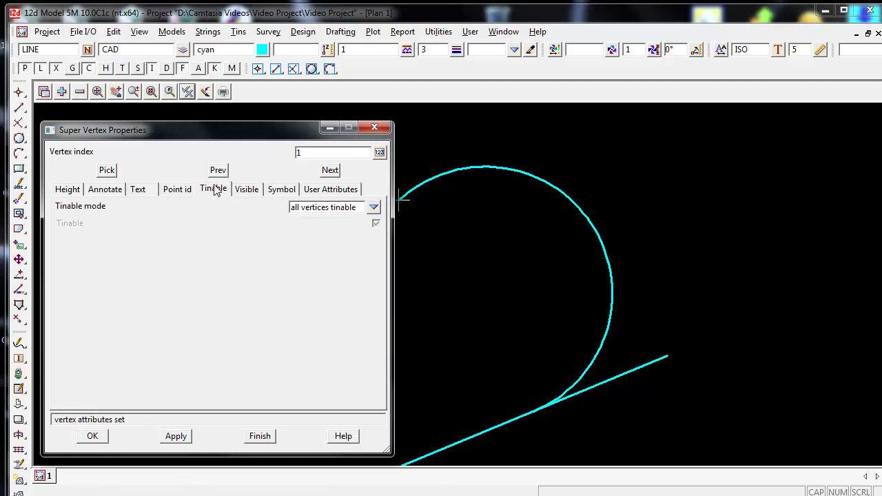
left_click(374, 206)
left_click(460, 213)
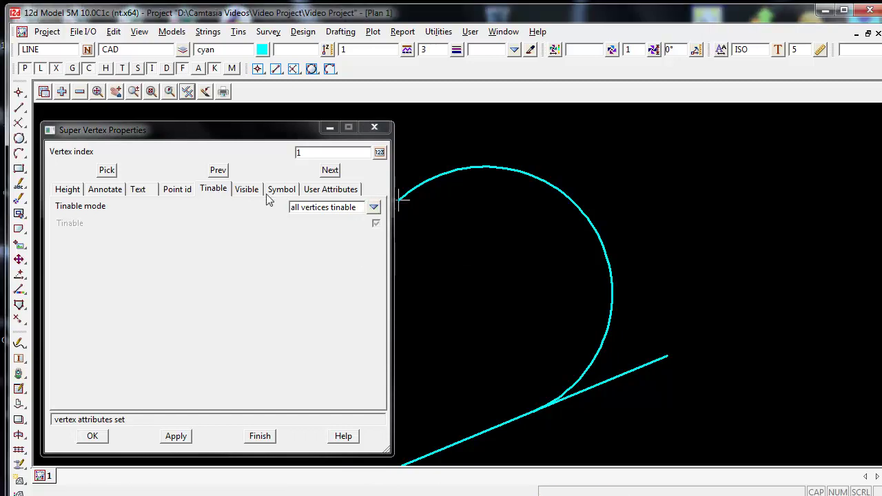
left_click(252, 193)
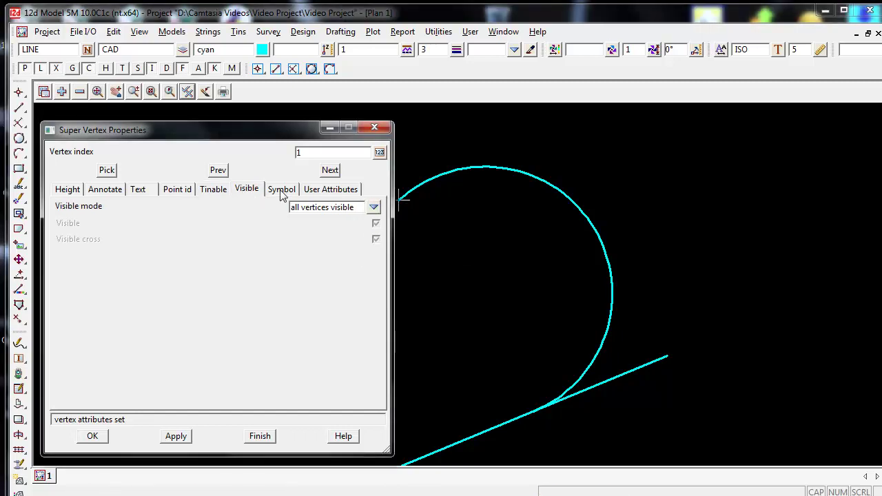
left_click(281, 192)
left_click(373, 208)
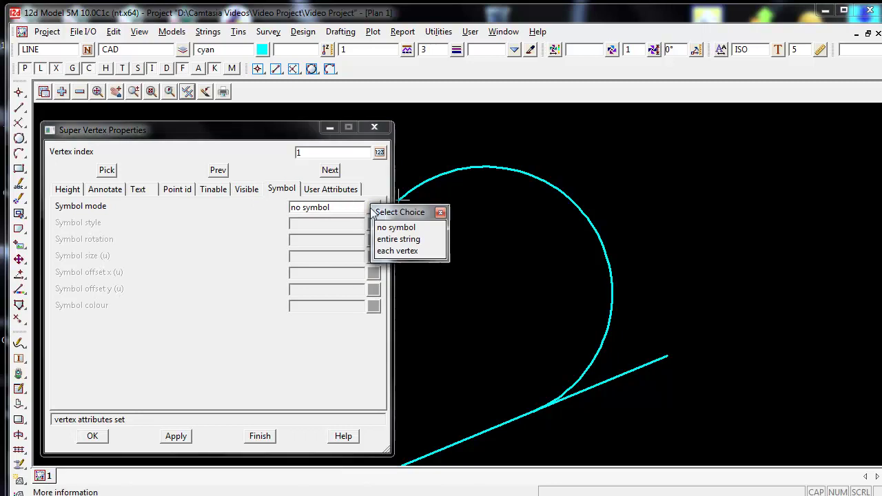
left_click(441, 212)
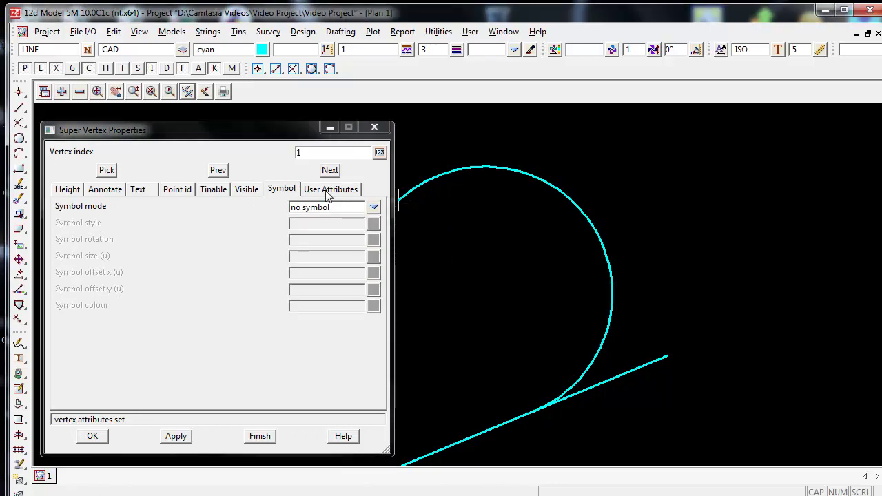
left_click(332, 193)
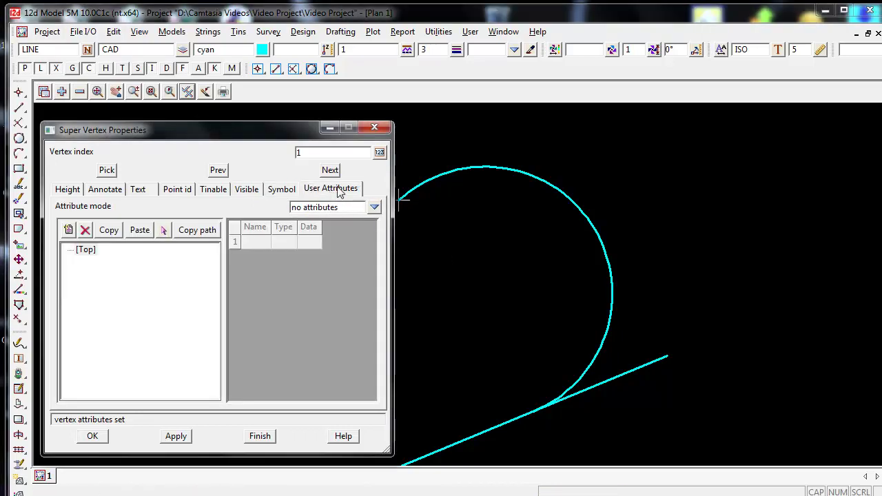
left_click(208, 193)
left_click(178, 192)
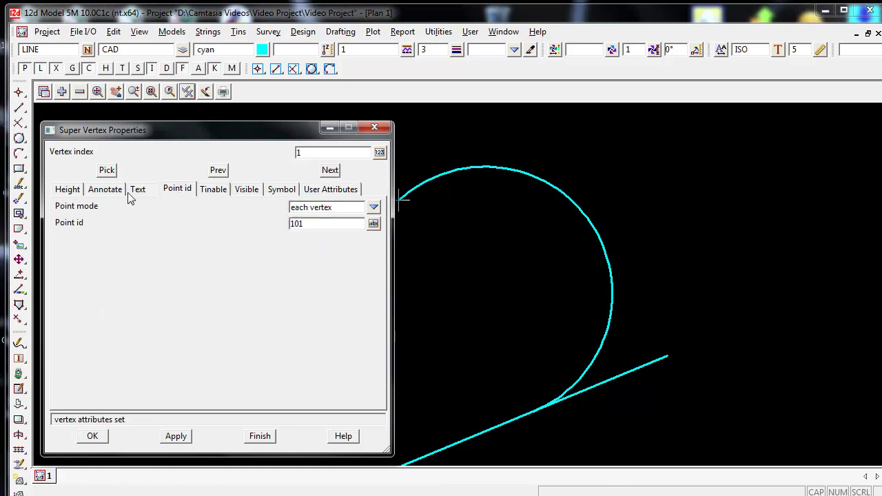
left_click(69, 195)
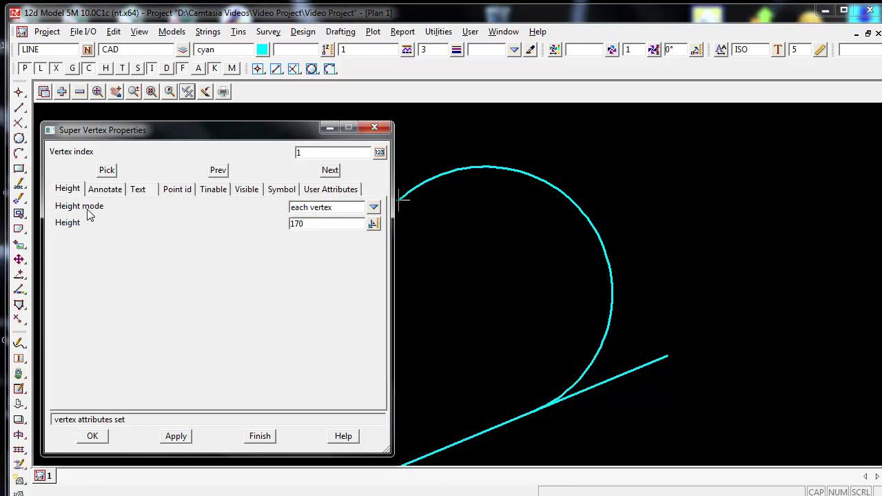
left_click(260, 437)
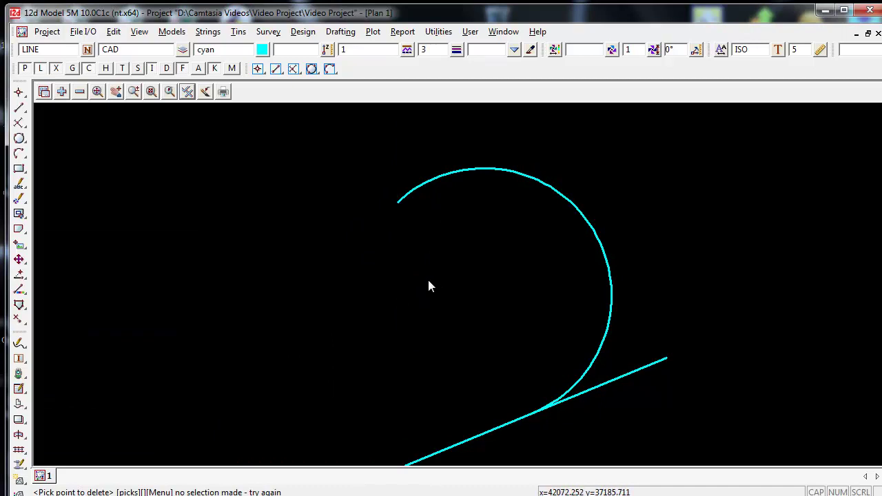
Inquire on the arc string at its edited end vertex to check the vertex id and height
key("i")
left_click(461, 326)
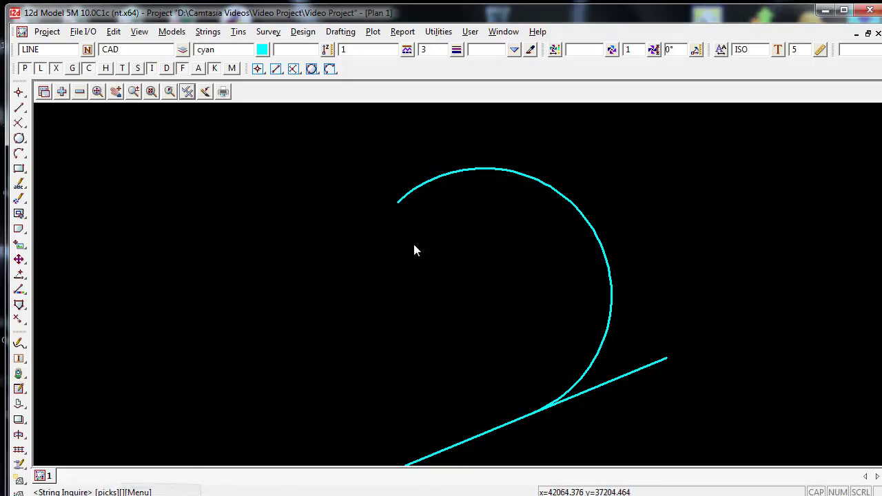
left_click(399, 206)
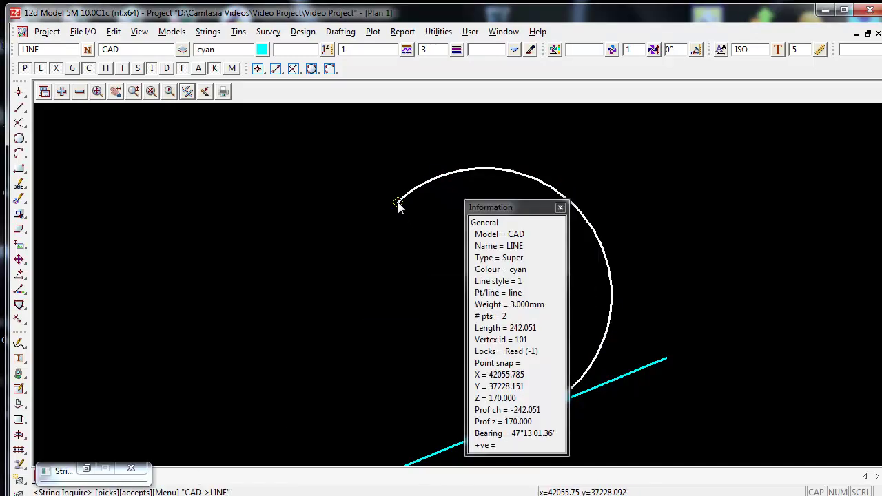